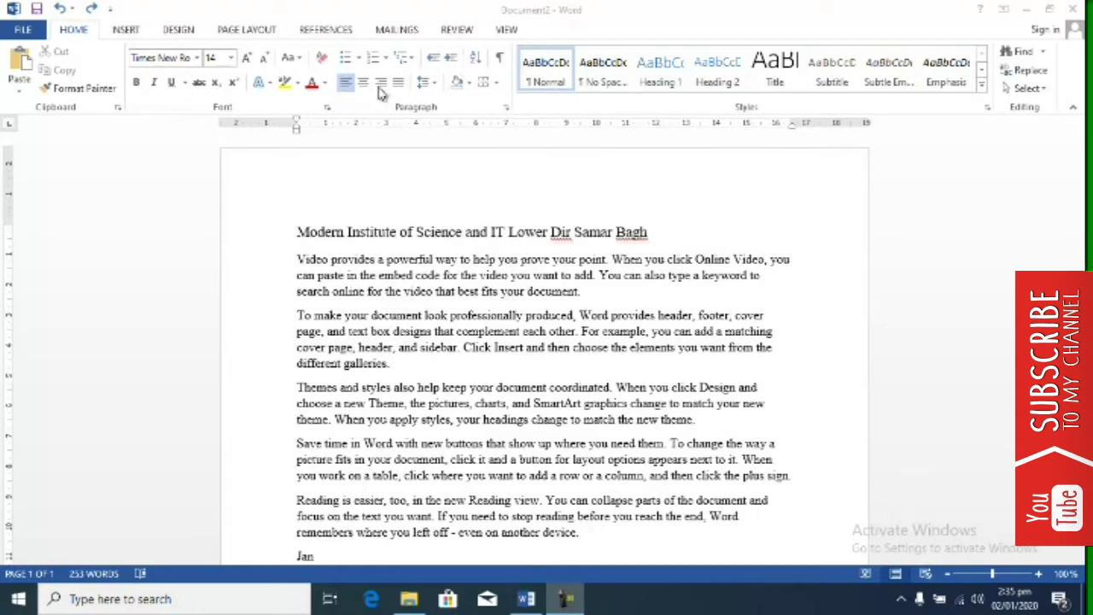
Select the heading and try centre, right and then left alignment on it.
left_click(654, 239)
left_click_drag(654, 233, 299, 209)
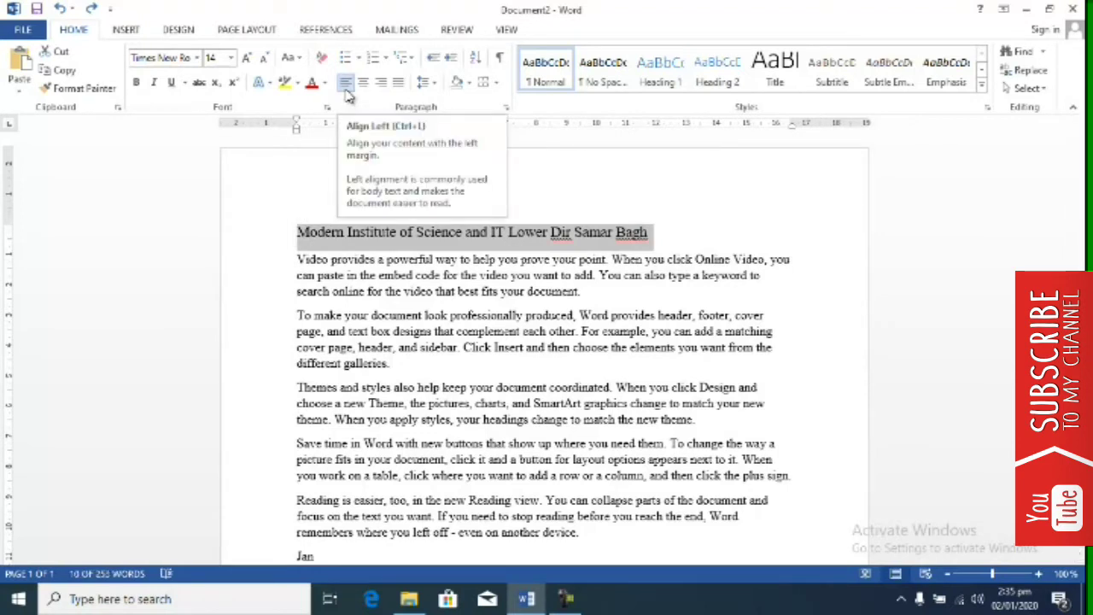
left_click(363, 86)
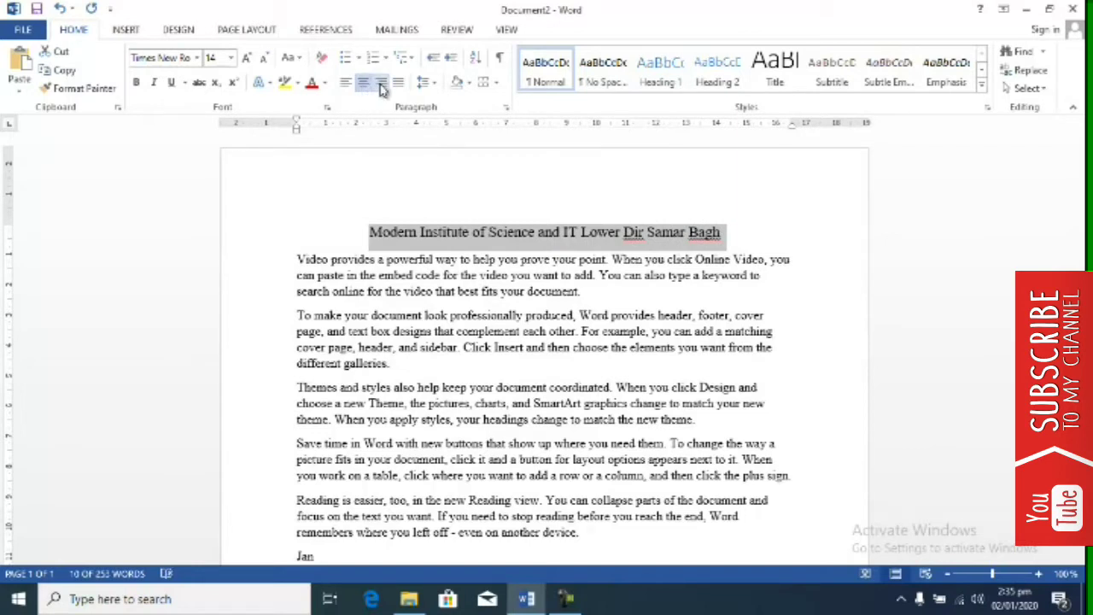
left_click(381, 85)
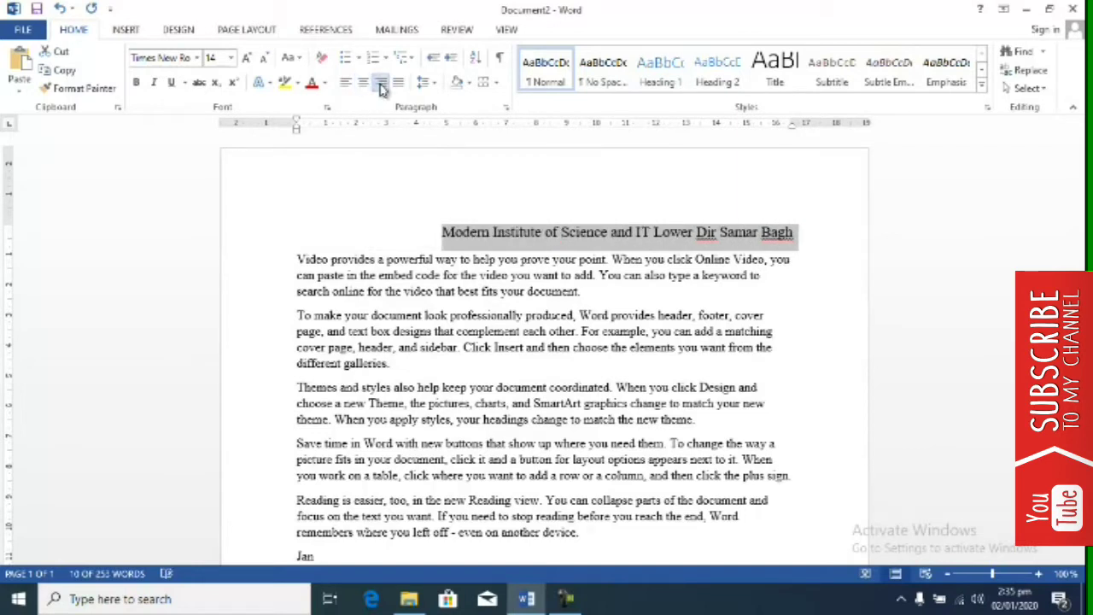
left_click(345, 83)
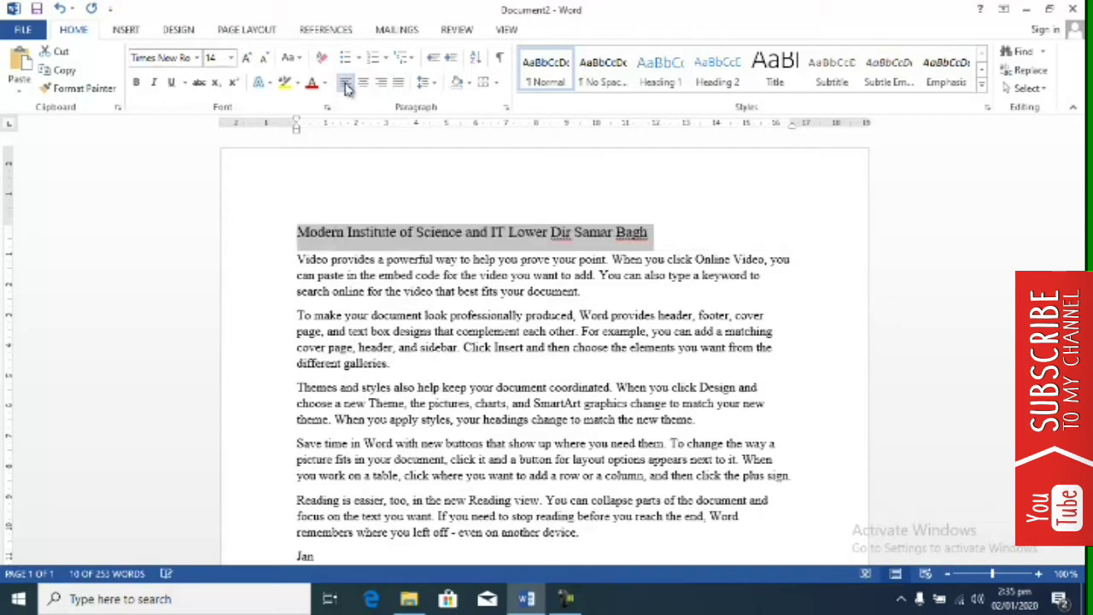
Select all the paragraph text and justify it after trying right, left and centre alignment.
left_click_drag(589, 532, 318, 233)
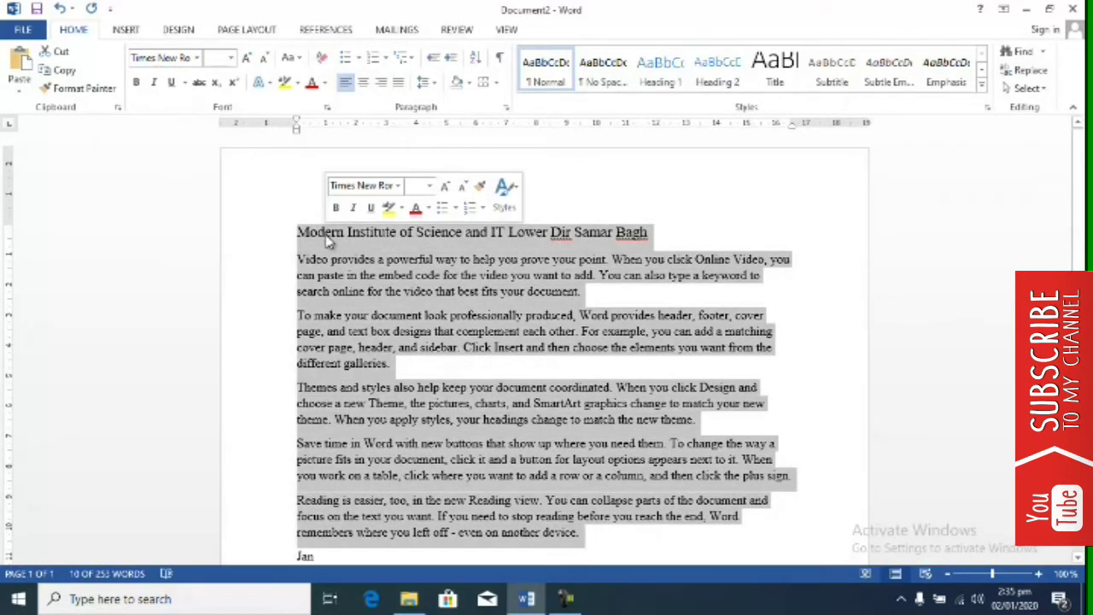
left_click(382, 92)
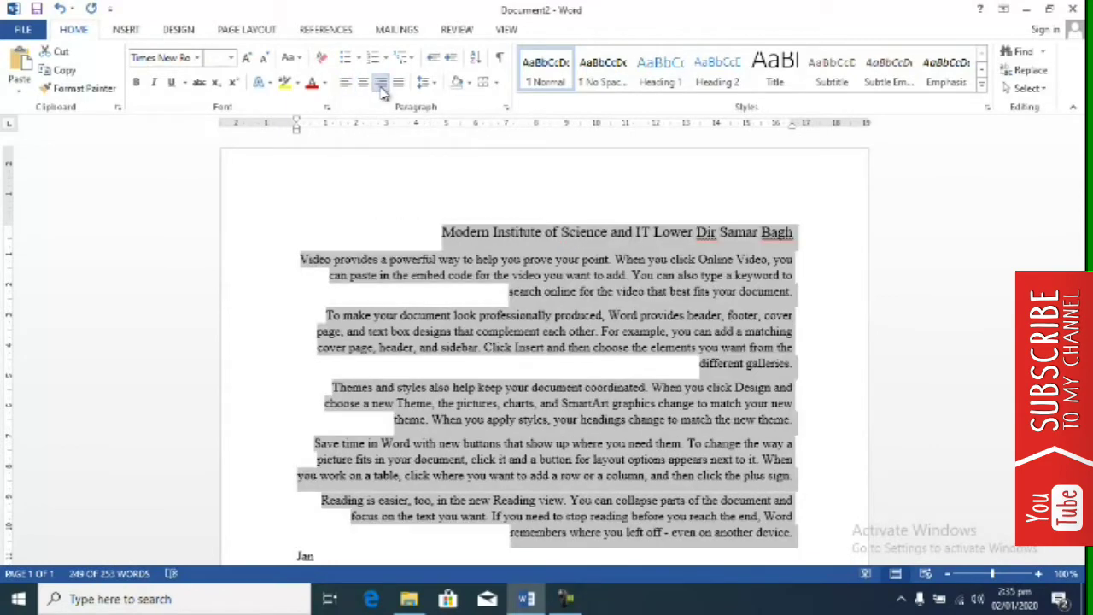
left_click(341, 88)
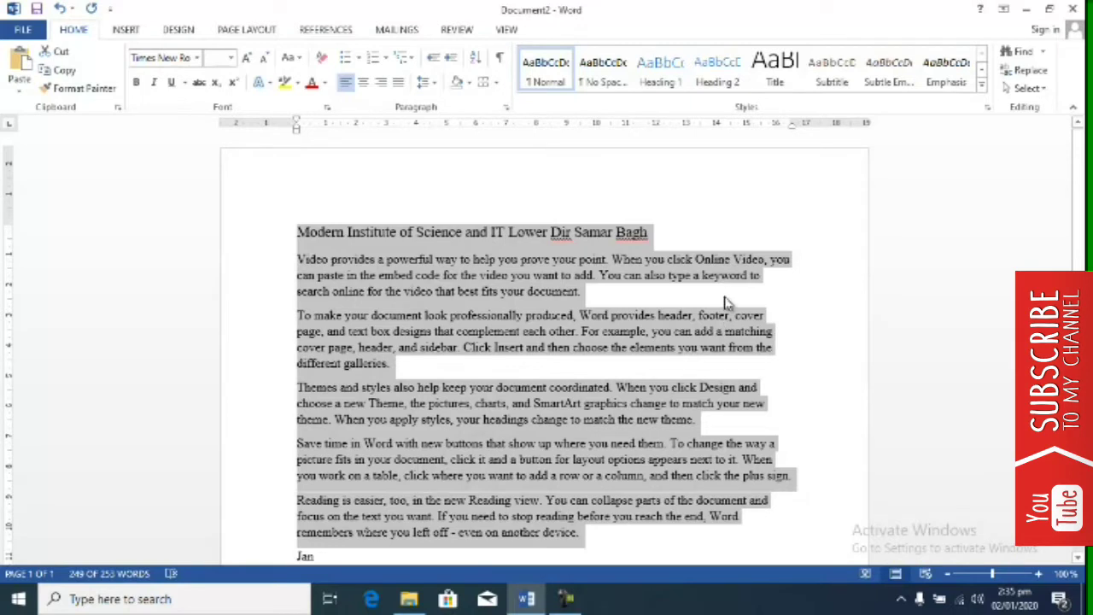
left_click(381, 85)
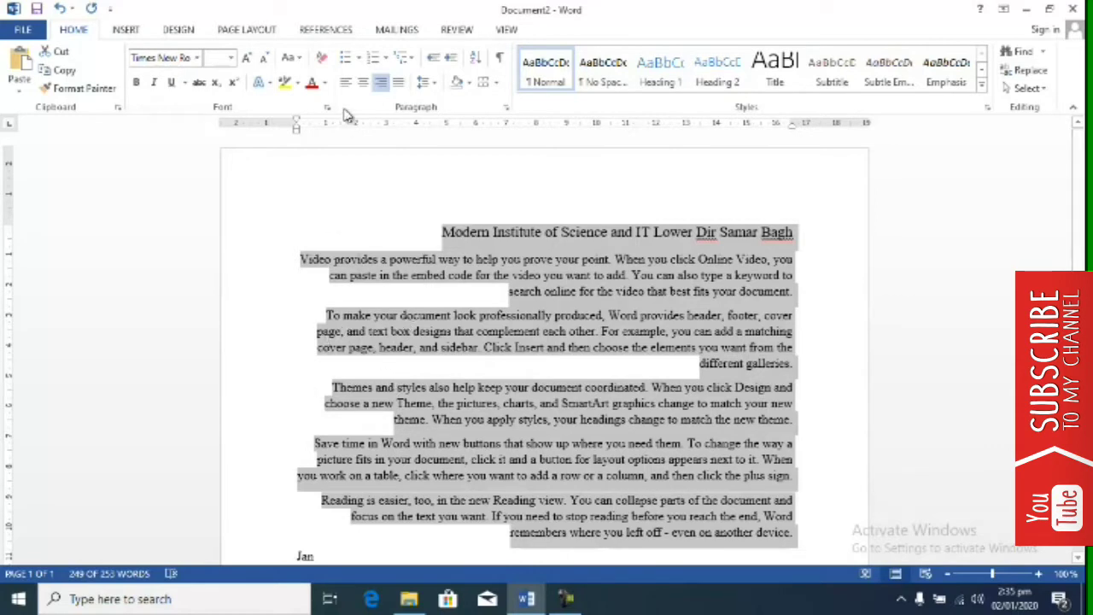
left_click(362, 84)
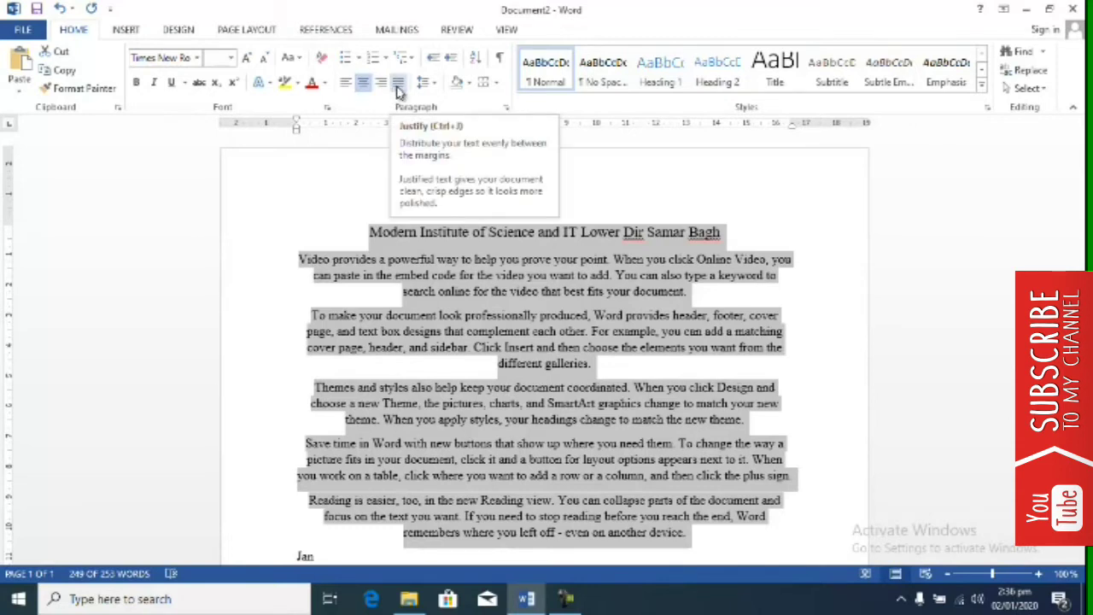
left_click(398, 92)
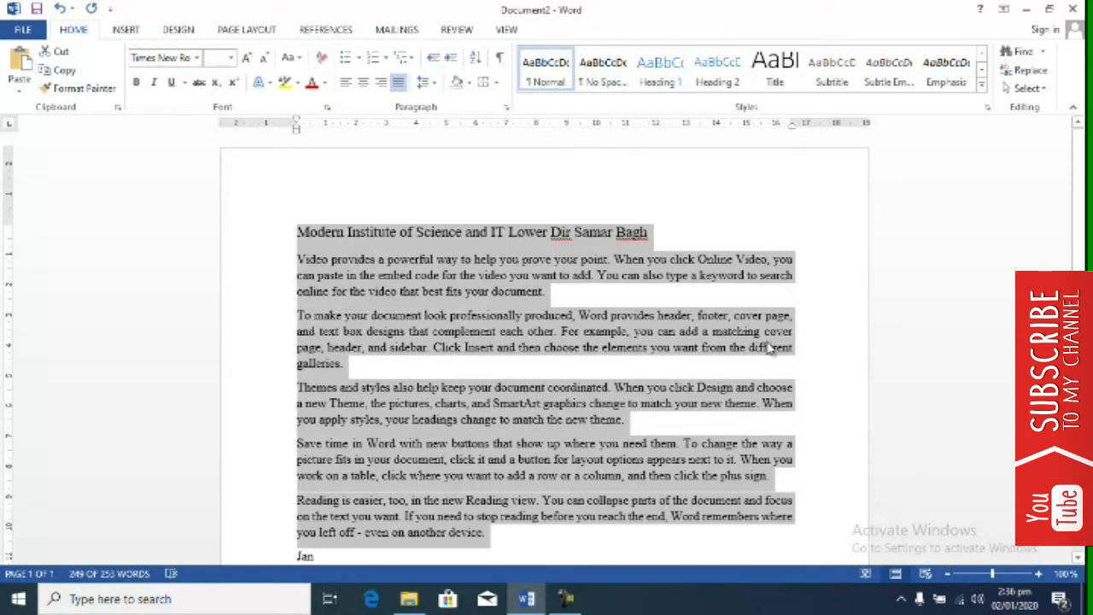
Open the Paragraph dialog through Line Spacing Options… for the justified text.
left_click(435, 83)
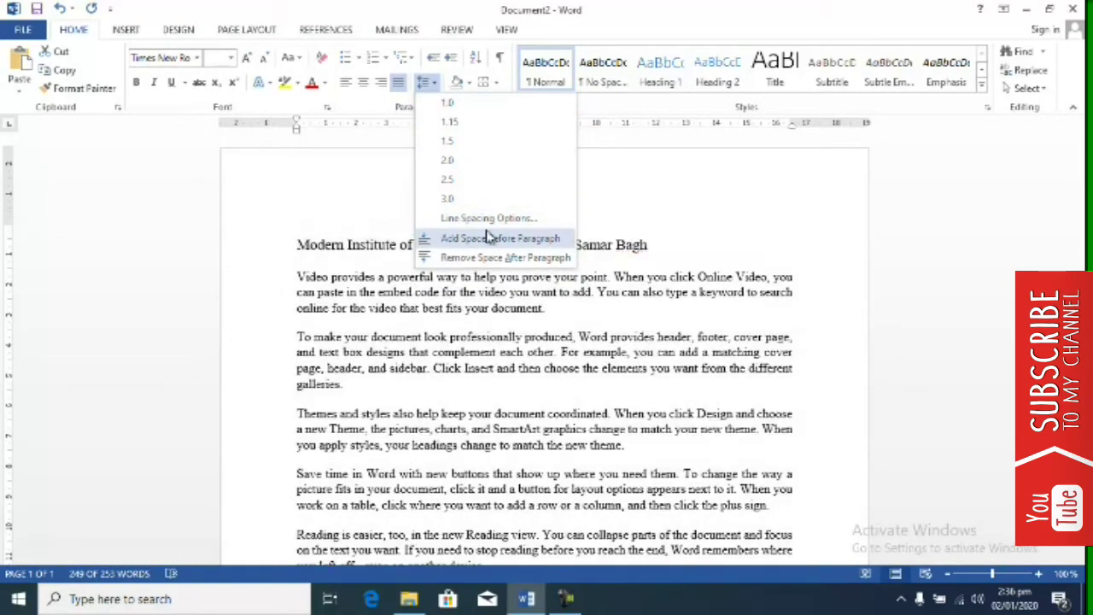
left_click(488, 220)
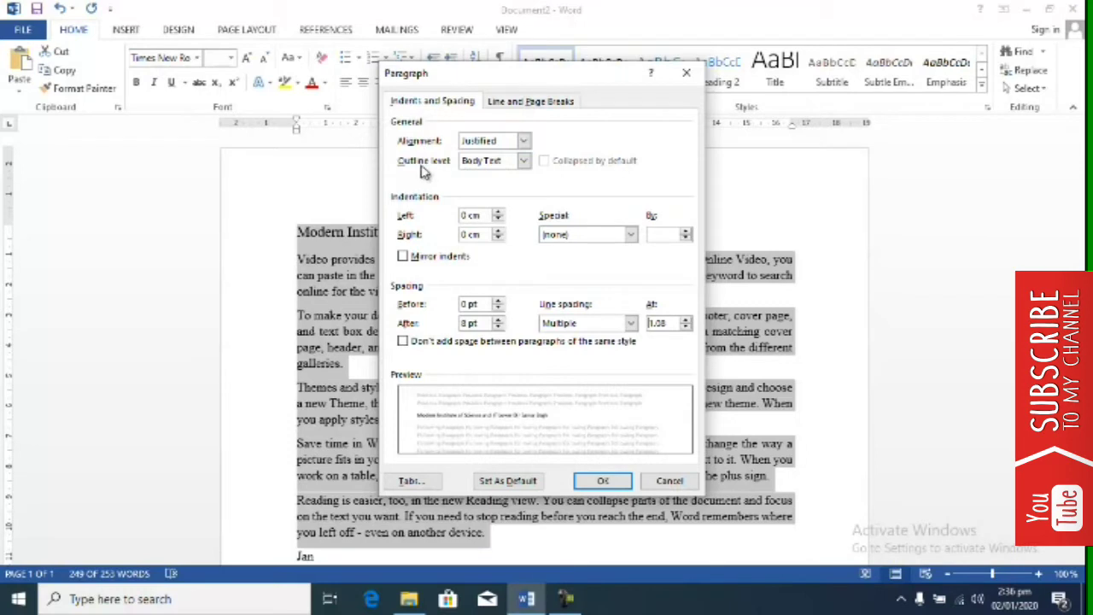
Review the Body Text outline level and spacing values, then cancel the Paragraph dialog unchanged.
left_click(524, 166)
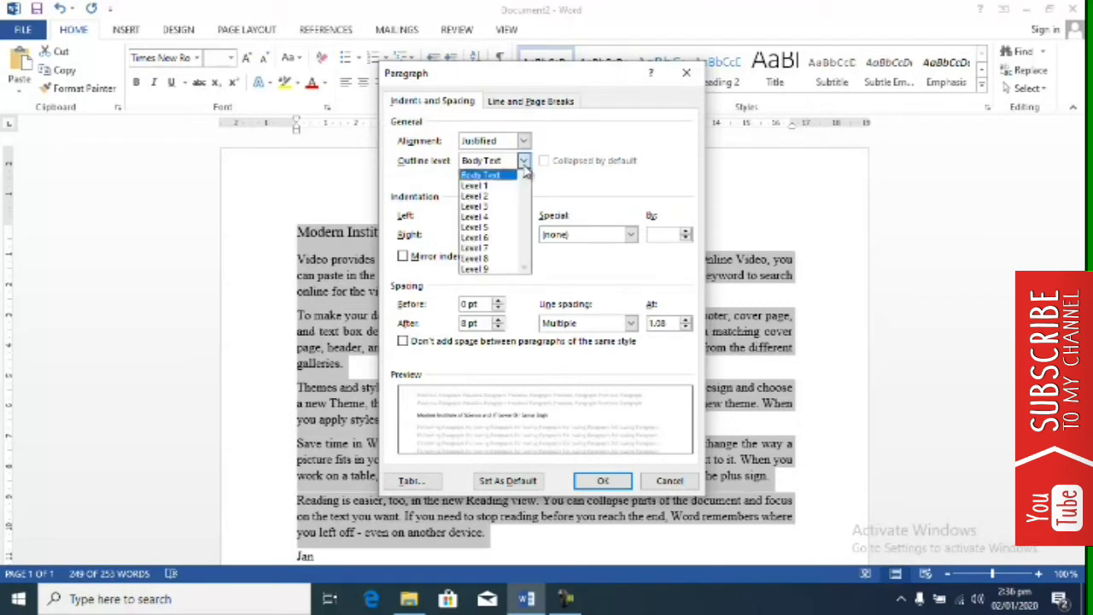
left_click(525, 166)
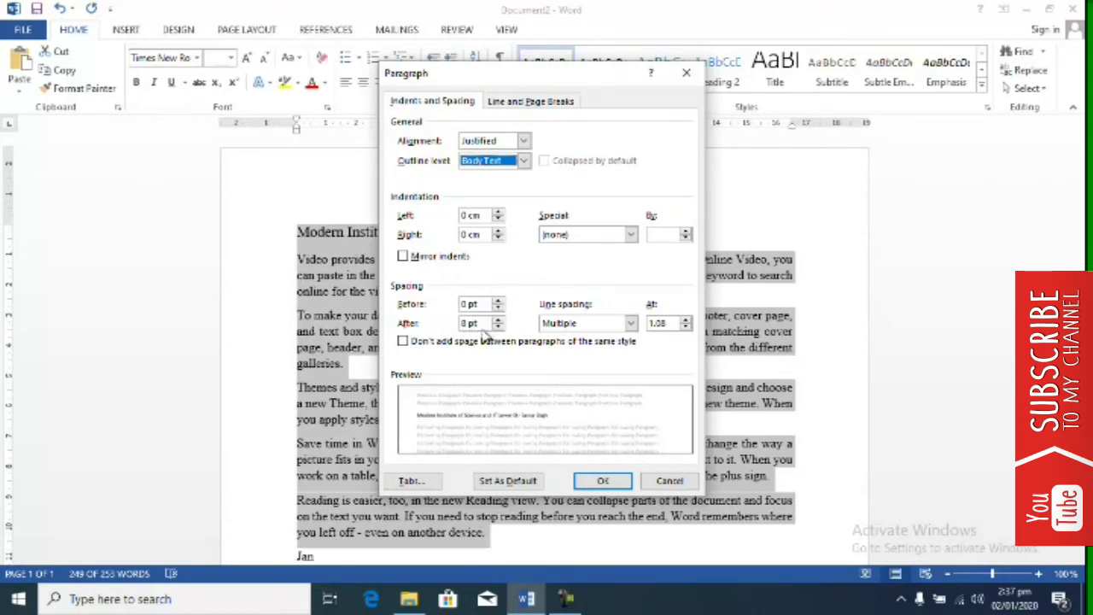
mouse_move(478, 304)
left_mouse_down()
mouse_move(455, 303)
mouse_move(458, 329)
left_mouse_up()
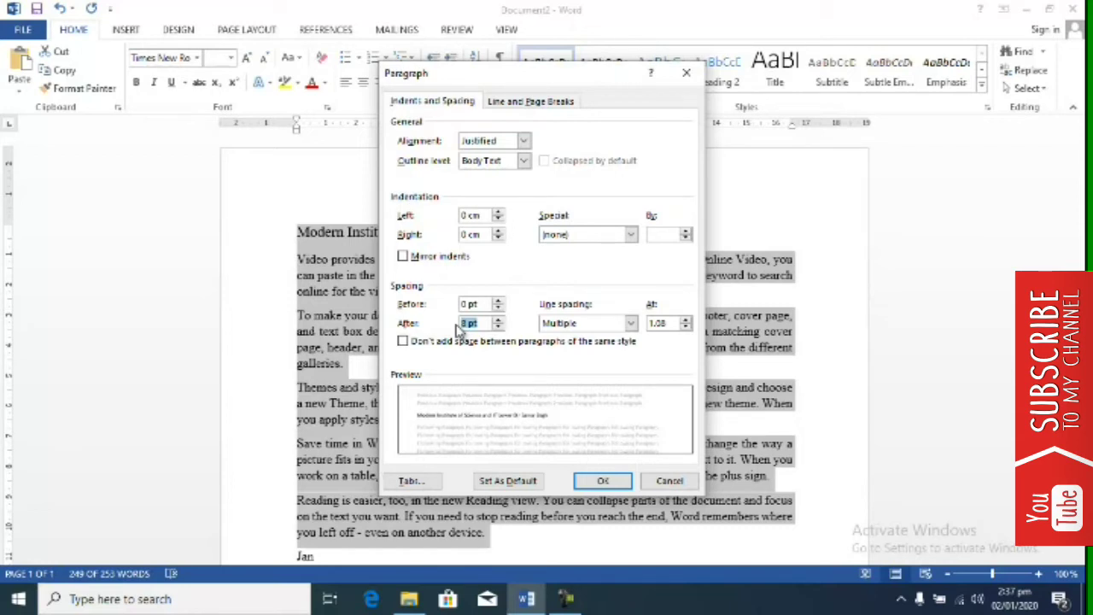
left_click(675, 483)
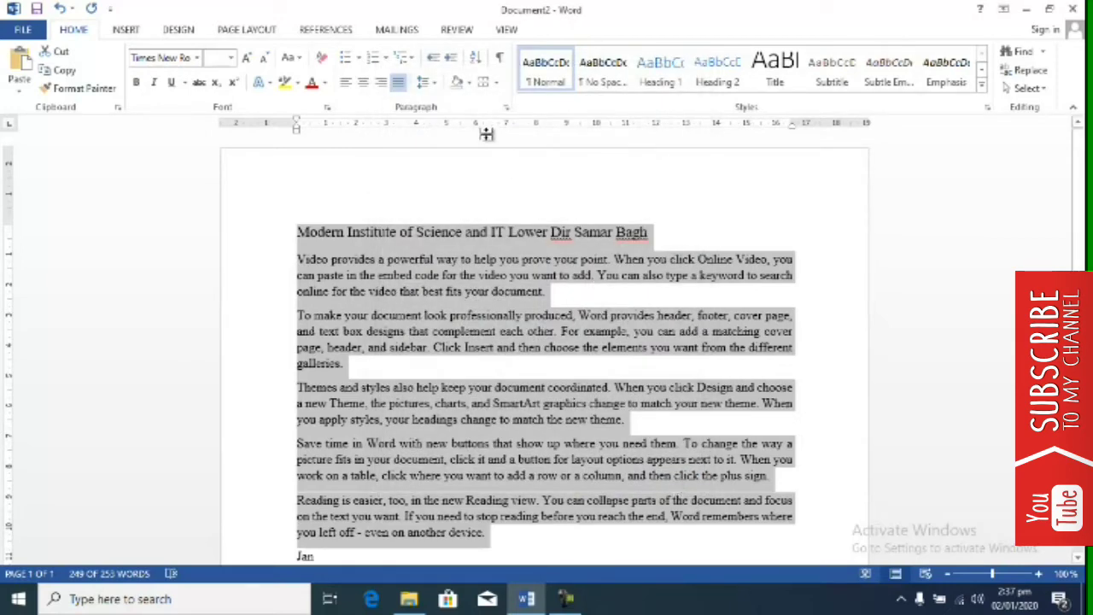
Look over the shading colours without applying one, then bring up the border options.
left_click(472, 84)
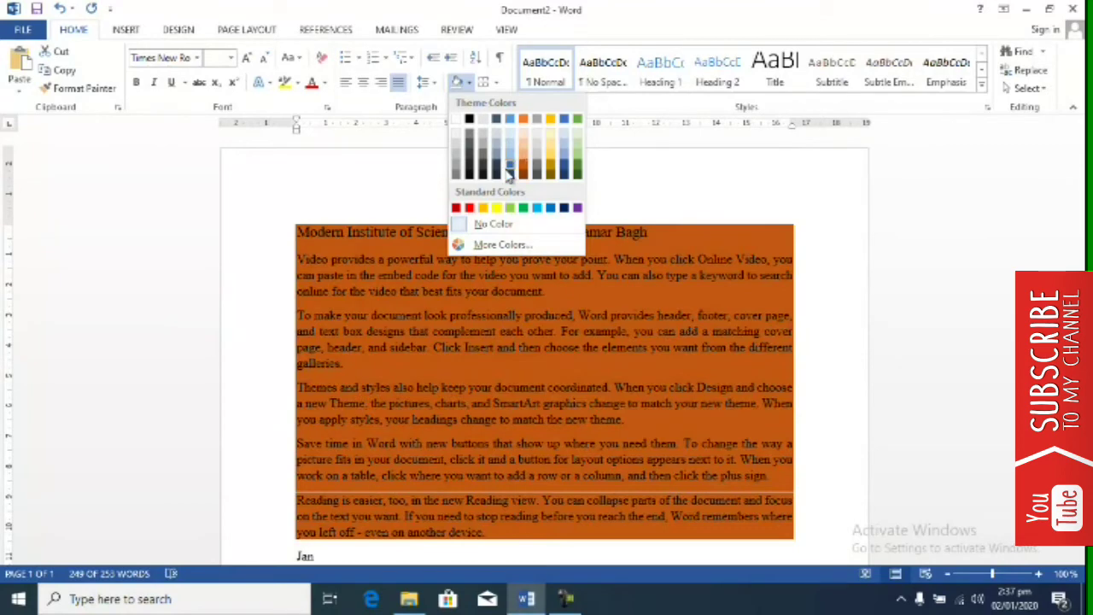
key("Escape")
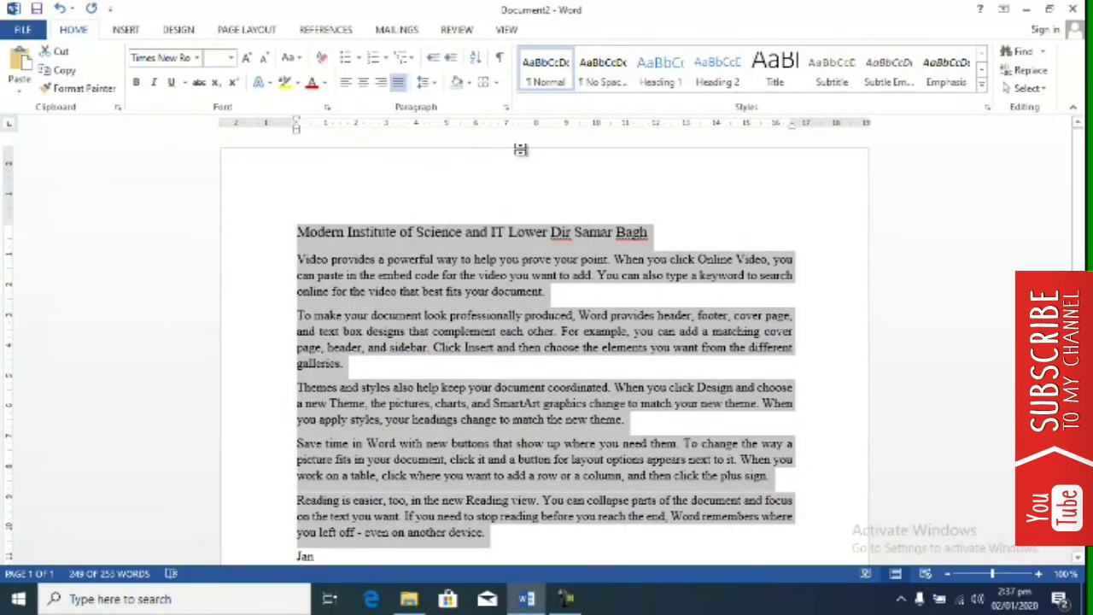
left_click(497, 83)
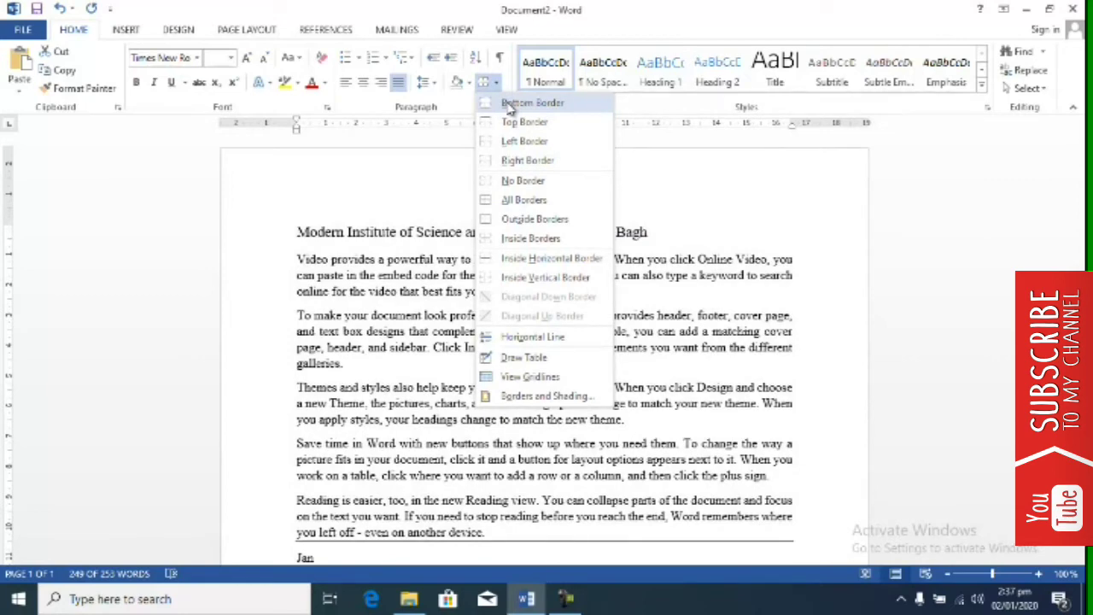
Apply a Bottom Border beneath the selected text block, then deselect it.
left_click(510, 104)
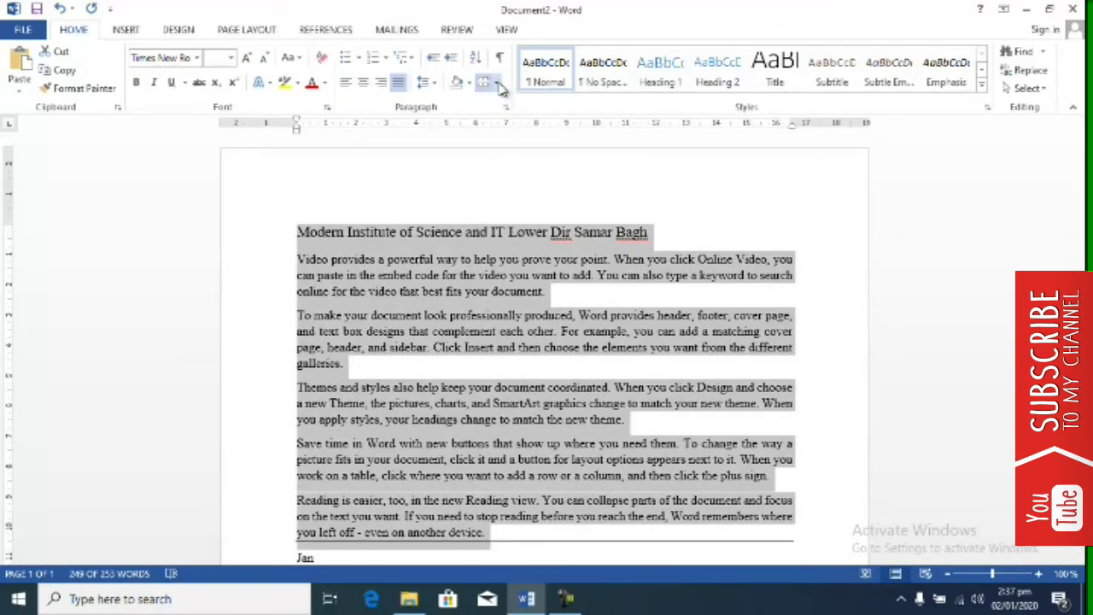
left_click(496, 83)
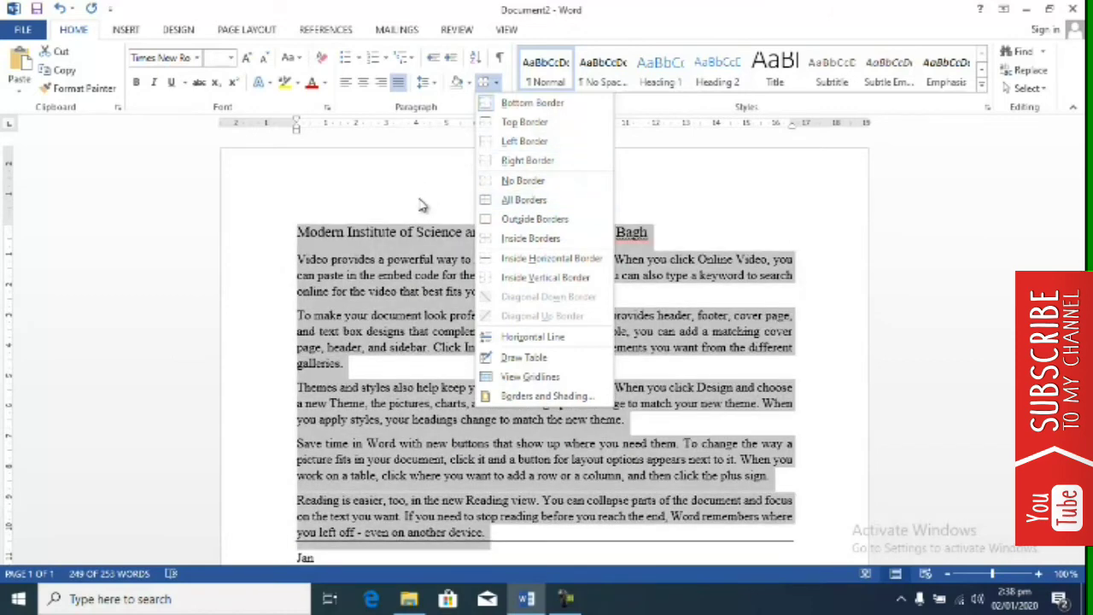
key("Escape")
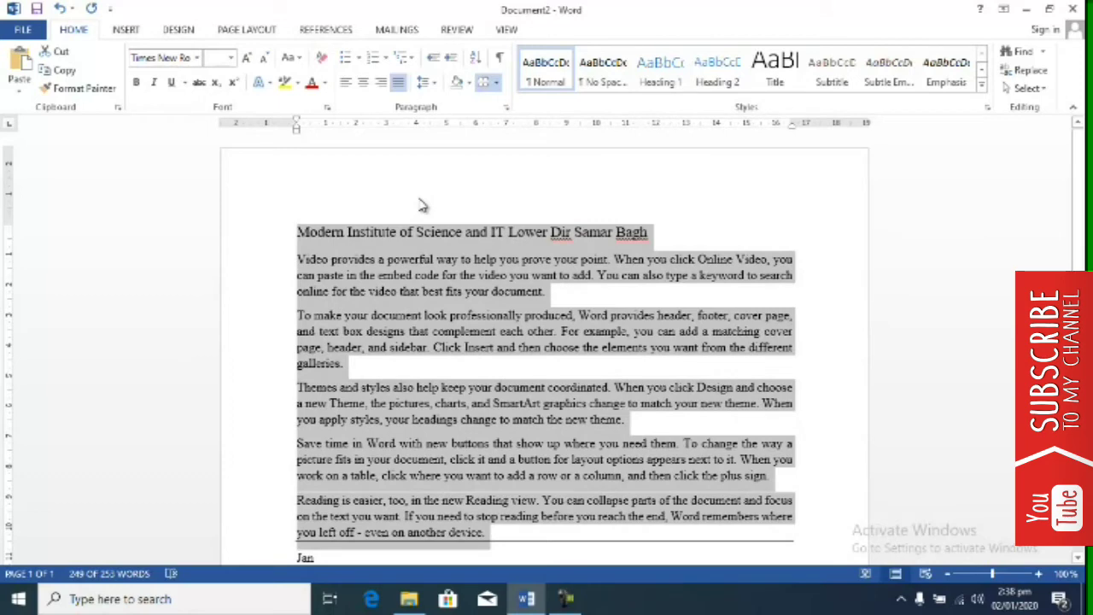
left_click(444, 291)
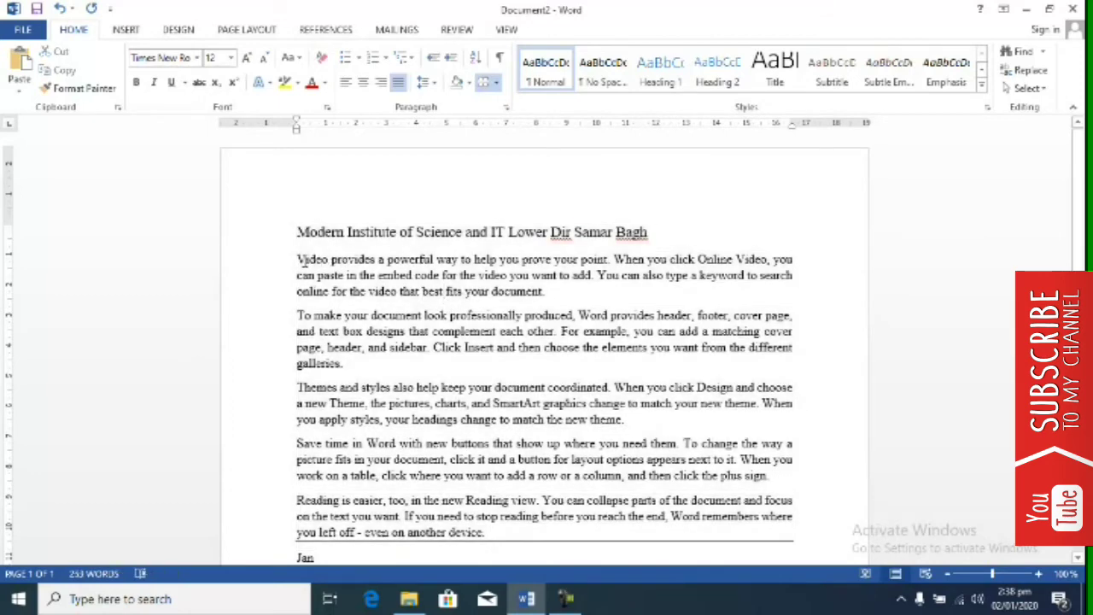
left_click_drag(299, 259, 559, 299)
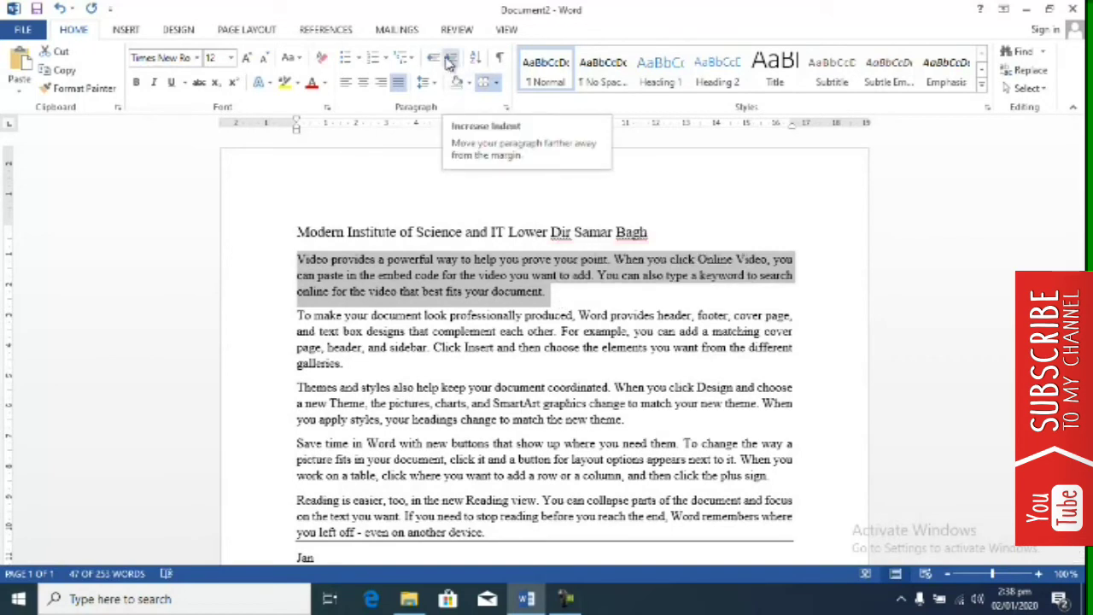
left_click(449, 64)
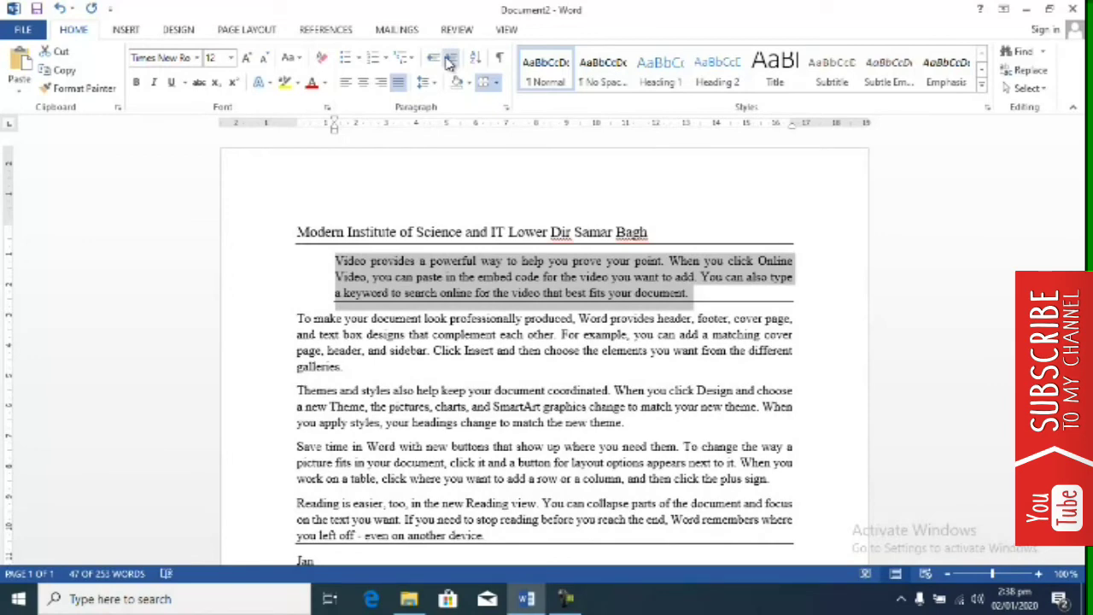
left_click(449, 64)
left_click(449, 63)
left_click(450, 63)
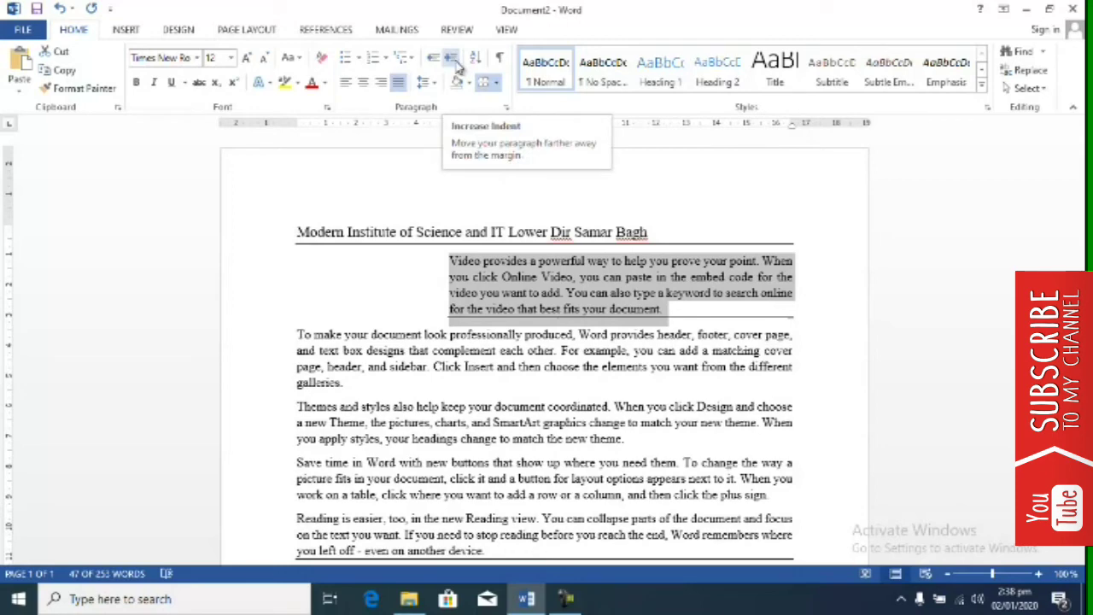
left_click(457, 67)
left_click(457, 66)
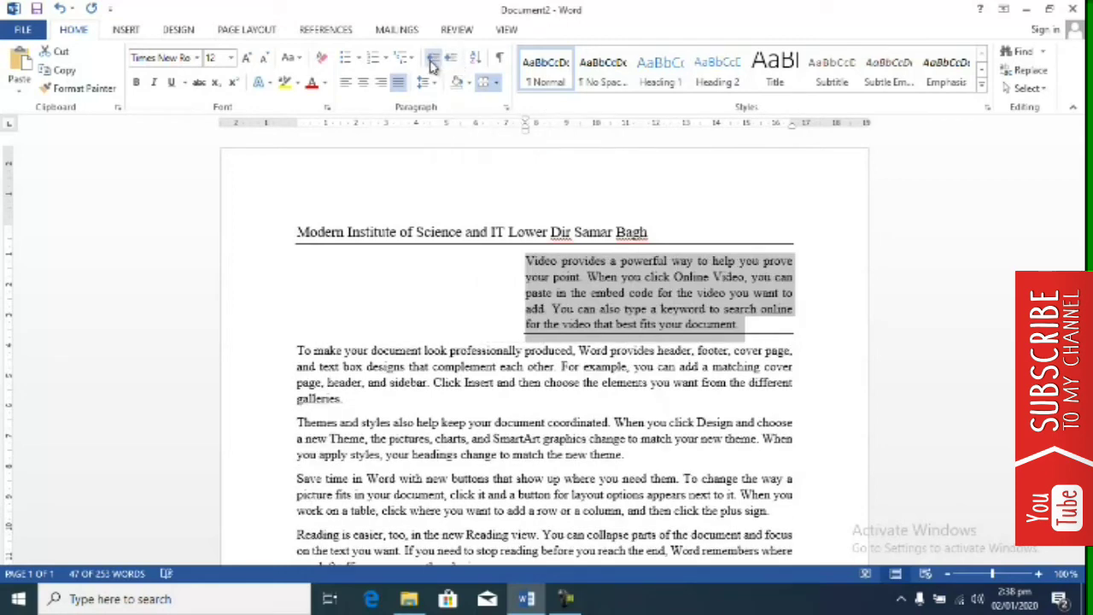
left_click(433, 67)
left_click(432, 66)
left_click(433, 67)
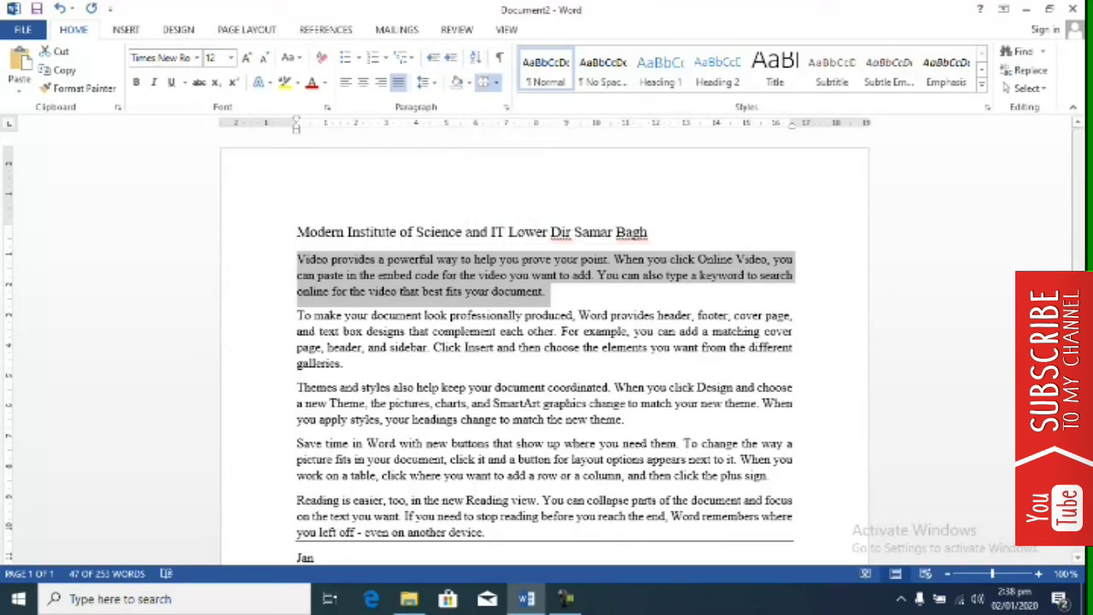
scroll(1078, 215, "down", 1)
Sort the names Jan through Iqbal ascending by paragraph text, giving Ali, Iqbal, Jan, Kamal.
scroll(1078, 215, "down", 5)
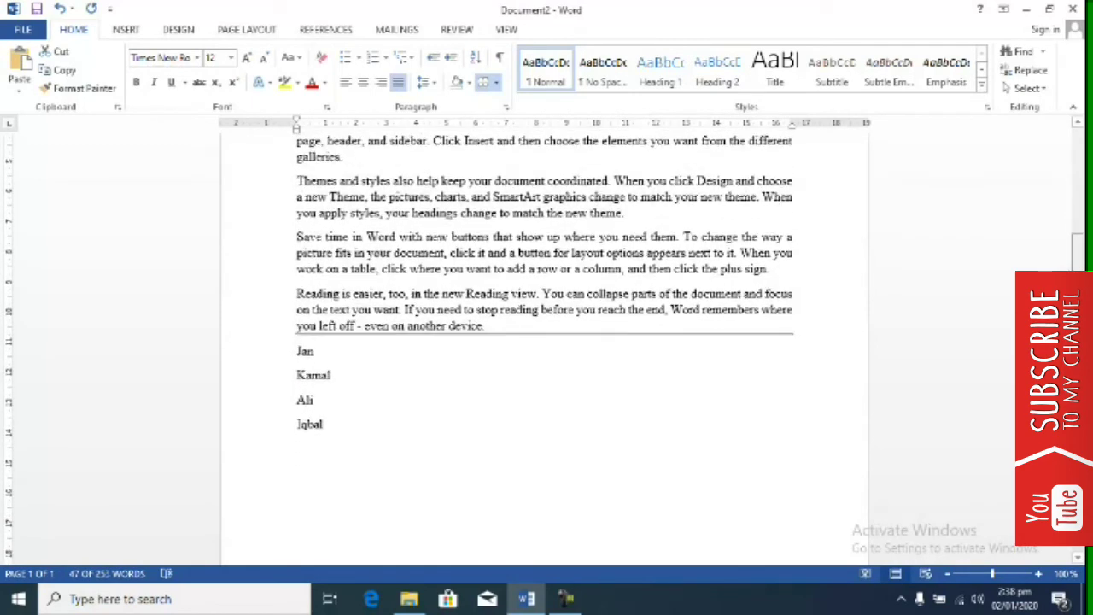
left_click(325, 396)
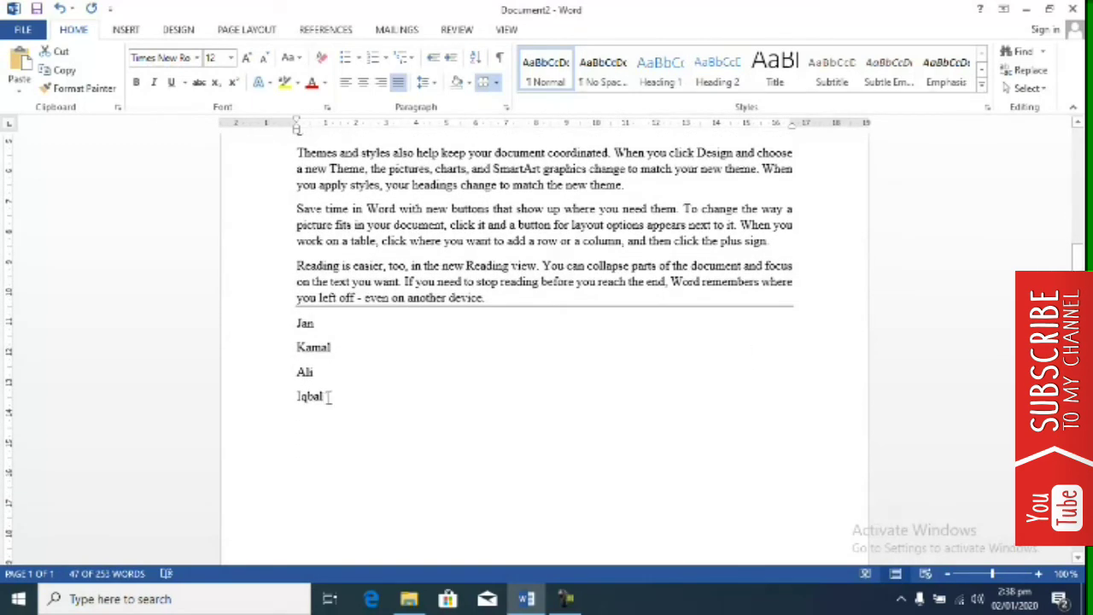
left_click_drag(327, 396, 294, 324)
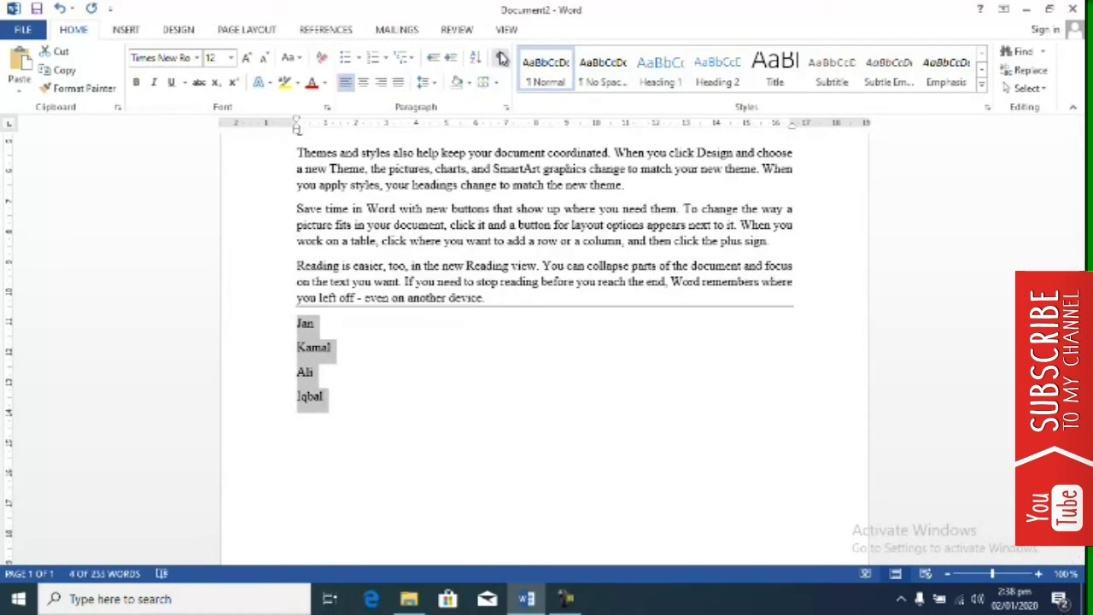
left_click(476, 65)
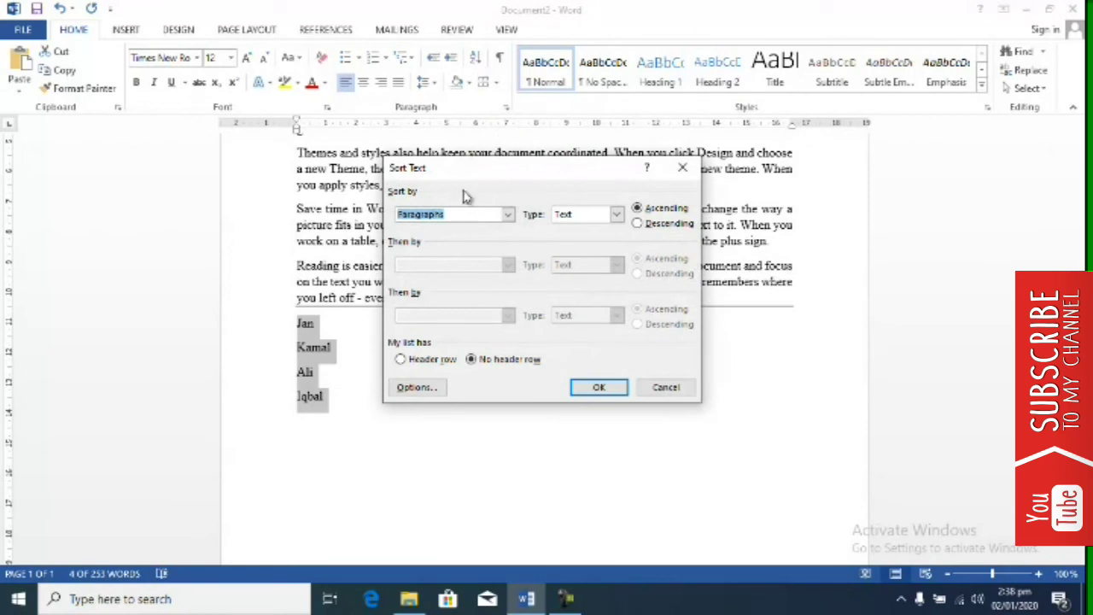
left_click_drag(486, 173, 588, 128)
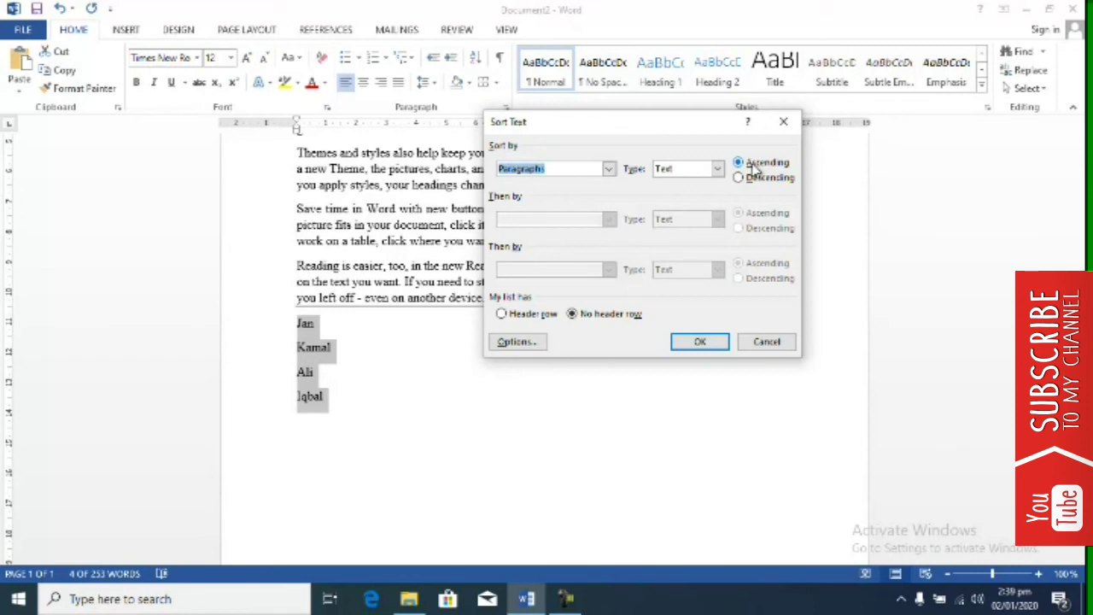
left_click(701, 341)
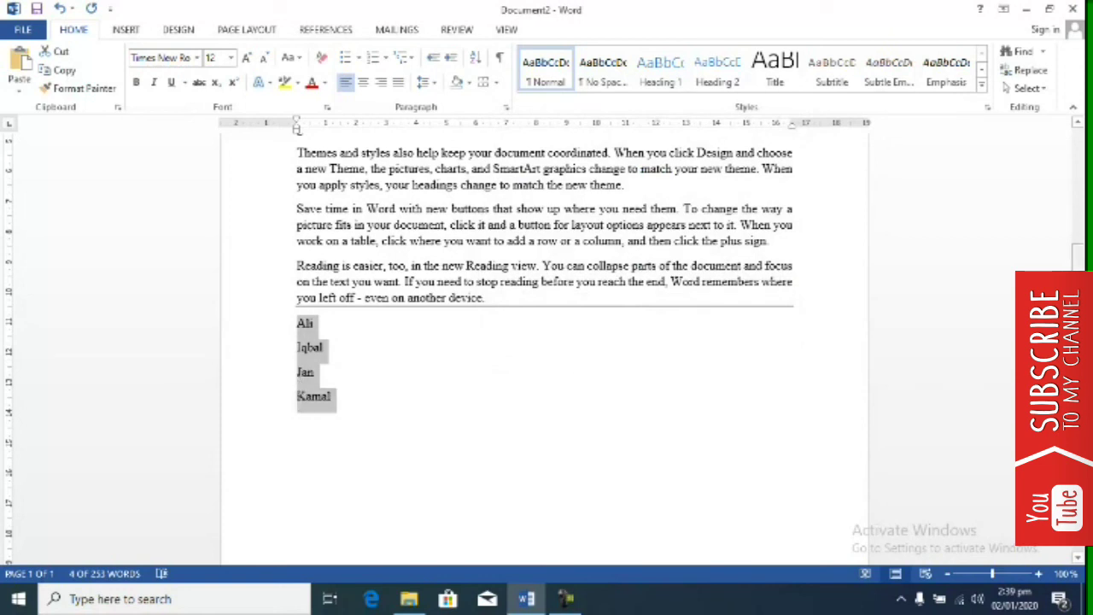
left_click_drag(1078, 256, 1065, 105)
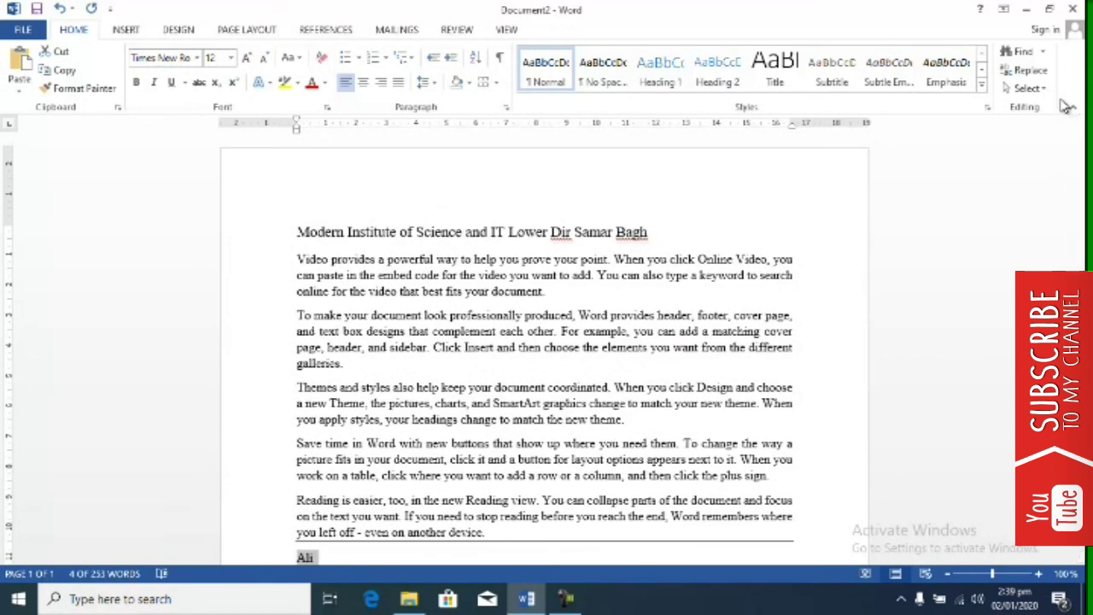